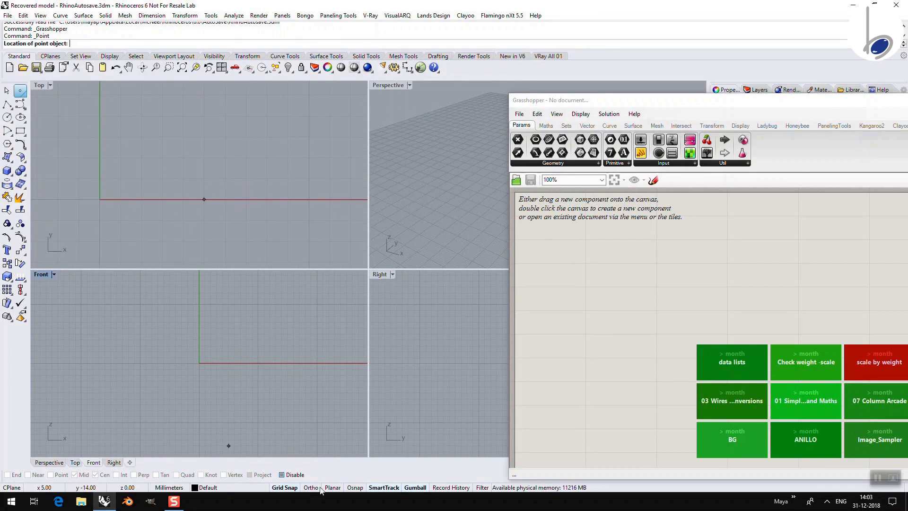
Place a row of five points at 1 mm spacing along the X axis in the Top view, starting at the origin
click(101, 199)
right_click(133, 199)
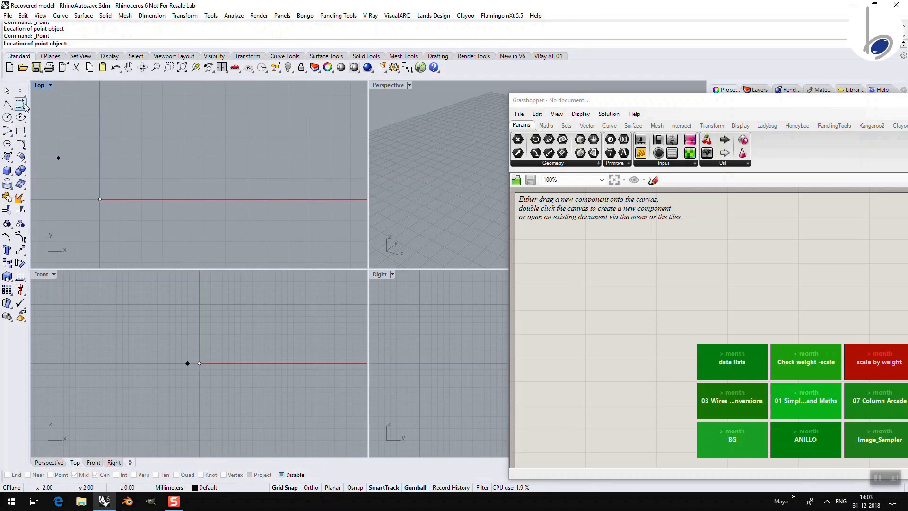
right_click(20, 91)
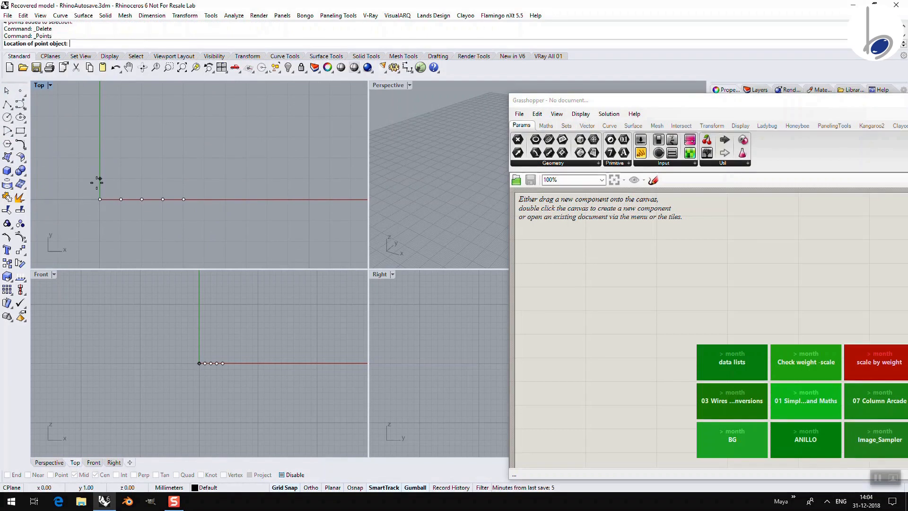
Place three points at 1 mm spacing in the Top view, 1 mm above the first three points of the axis row
click(100, 180)
click(122, 179)
click(140, 179)
right_click(142, 183)
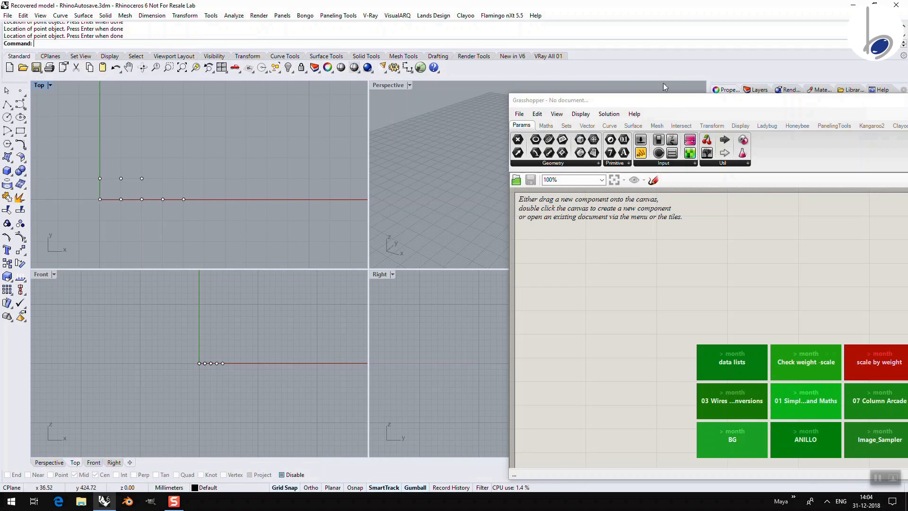
Place a Point parameter on the Grasshopper canvas and rename it "Pt up"
drag(661, 102, 379, 64)
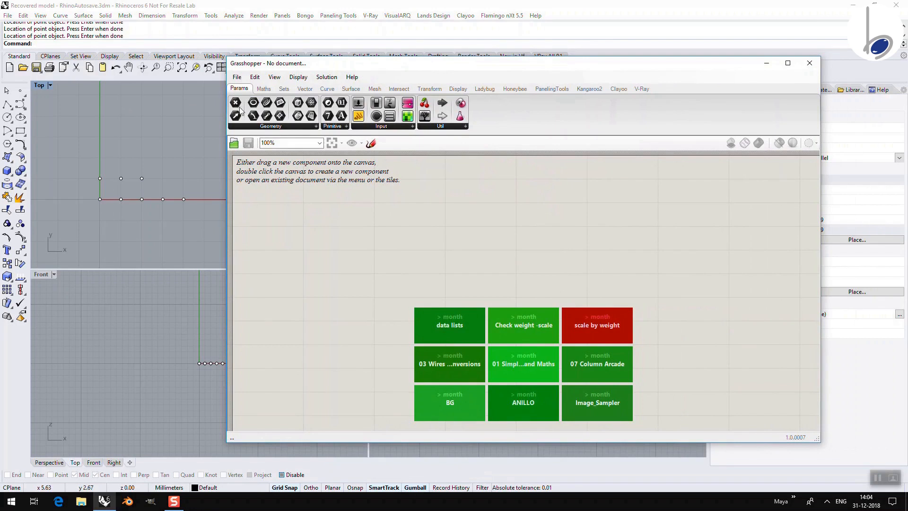
drag(235, 105, 356, 215)
right_click(356, 216)
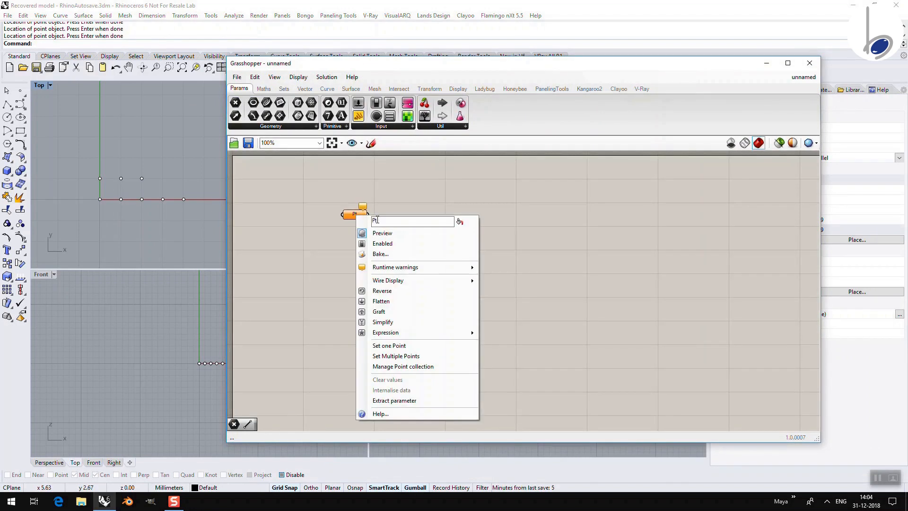
text(up)
key(Return)
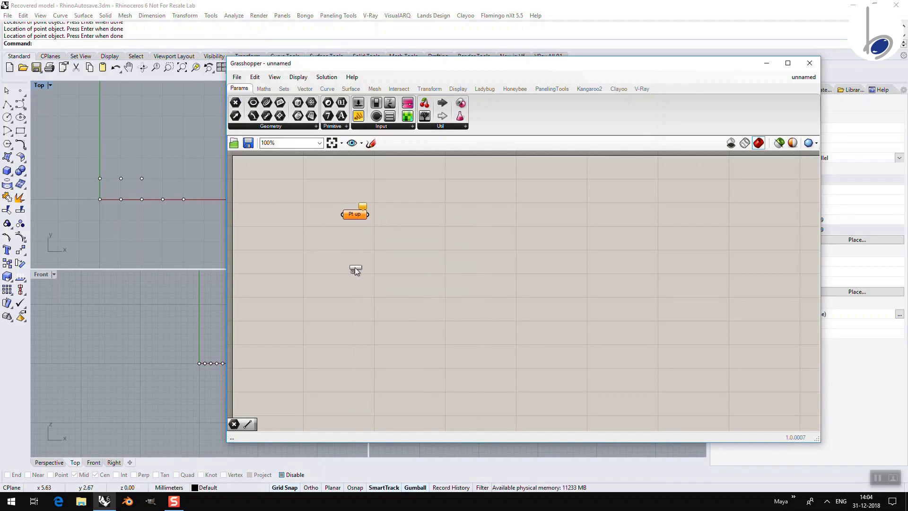
Place a second Point parameter below the first and rename it "Pt dwn"
click(355, 268)
right_click(355, 268)
text(dwn)
key(Return)
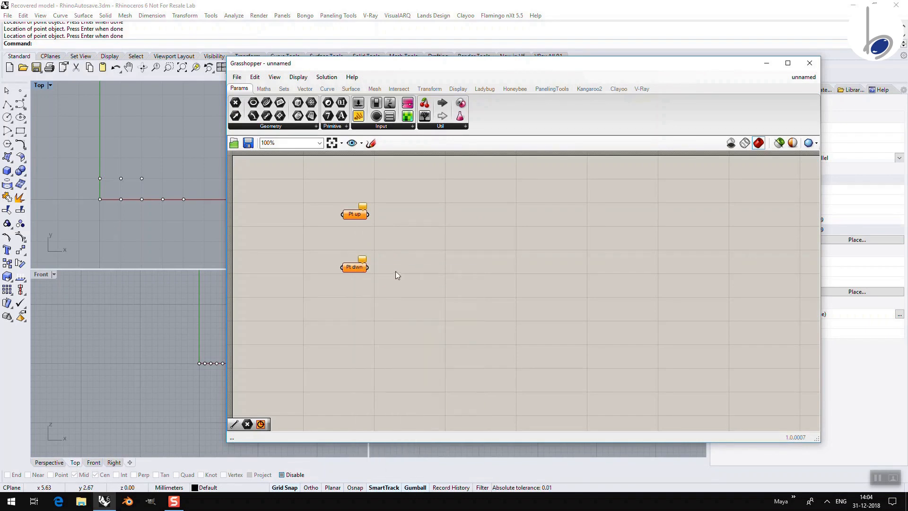
Reference the three upper points from the Top view as multiple points in the Pt up parameter
right_click(361, 217)
click(399, 354)
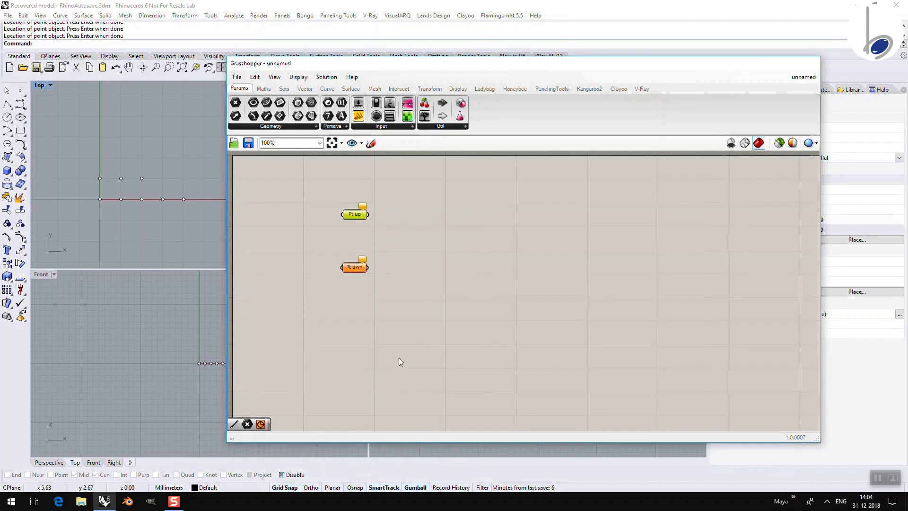
click(100, 179)
click(122, 179)
click(142, 178)
key(Return)
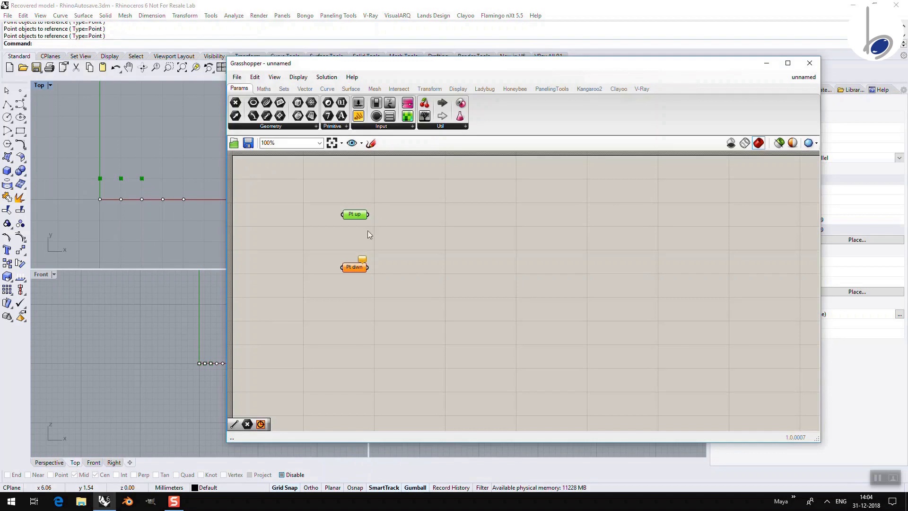
Reference the five points on the X axis as multiple points in the Pt dwn parameter
click(359, 267)
right_click(360, 268)
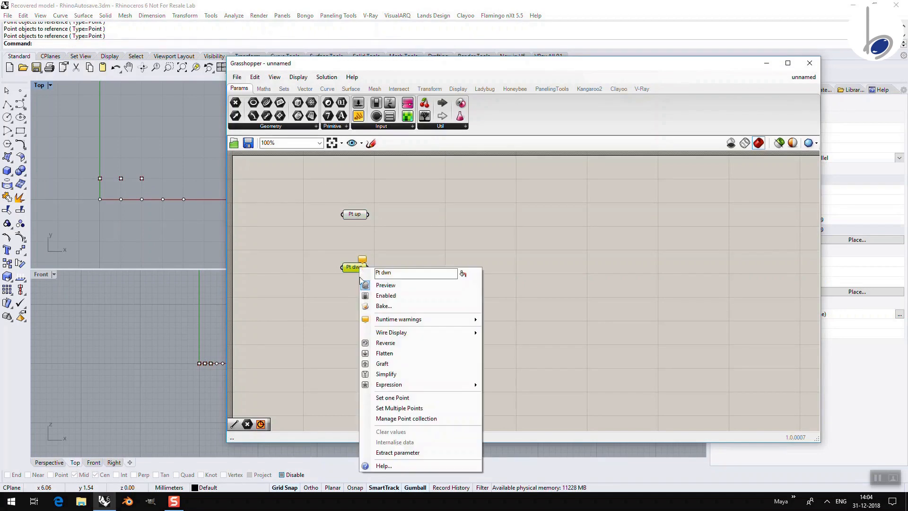
click(379, 408)
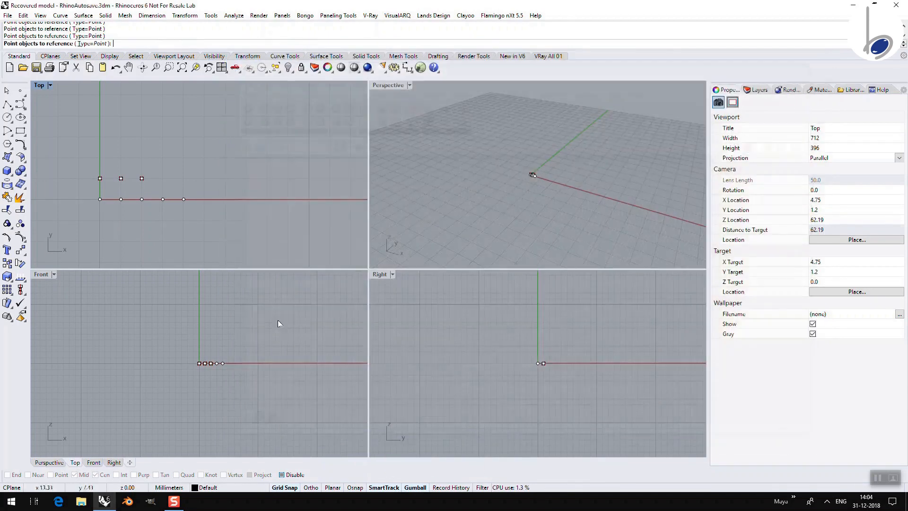
drag(78, 193, 190, 217)
key(Return)
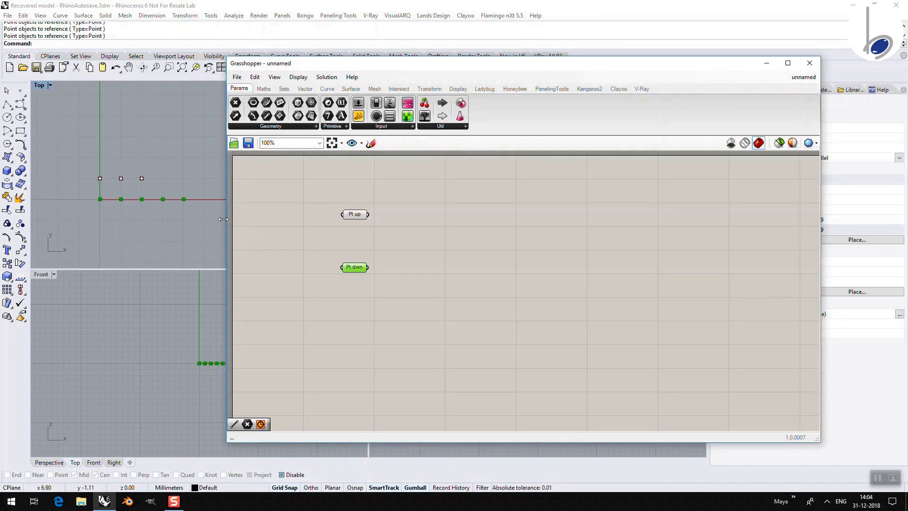
click(116, 235)
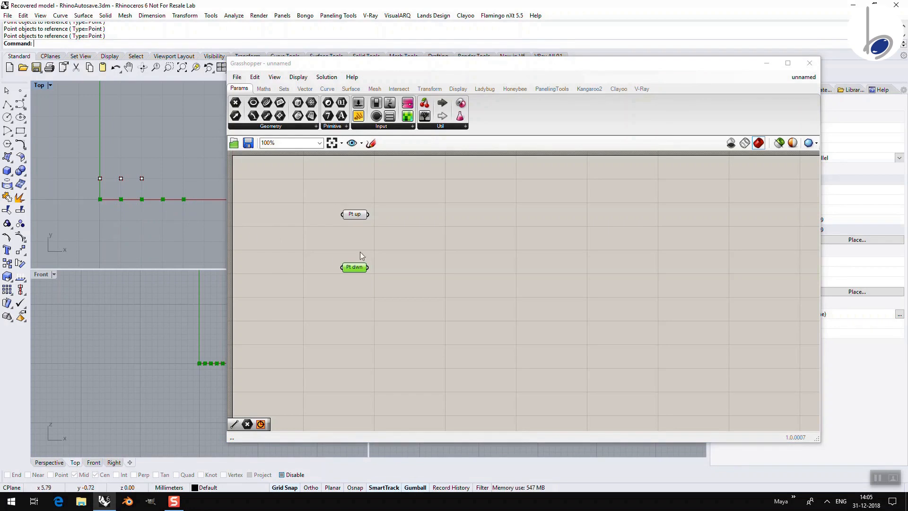
click(411, 249)
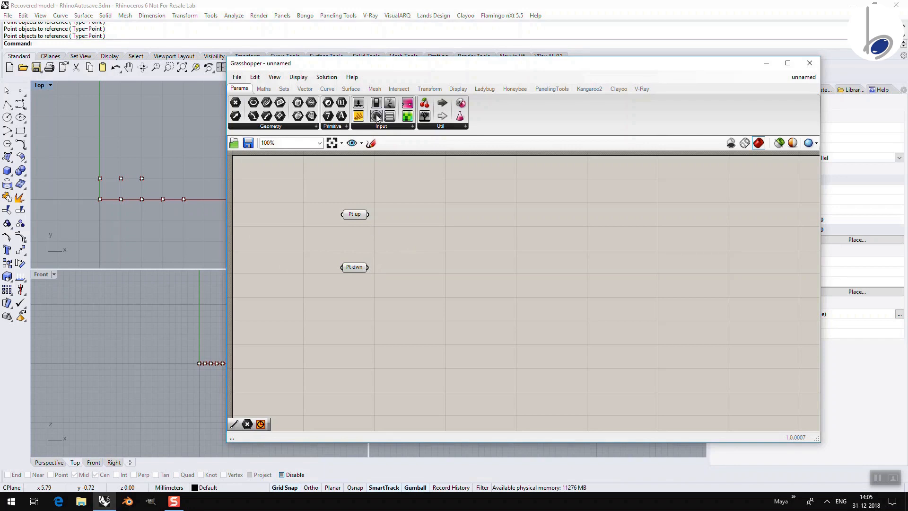
Add a Line component and connect Pt up to its input A and Pt dwn to its input B
click(327, 88)
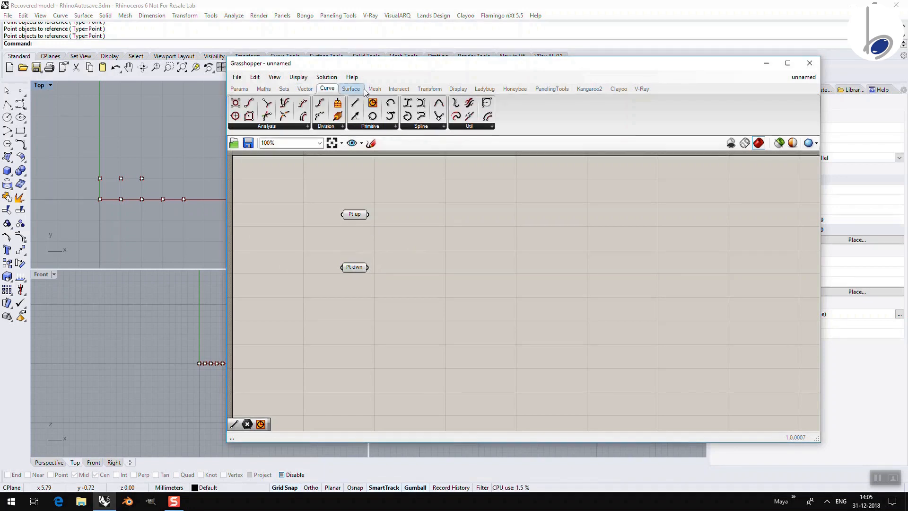
click(372, 130)
drag(430, 142, 424, 245)
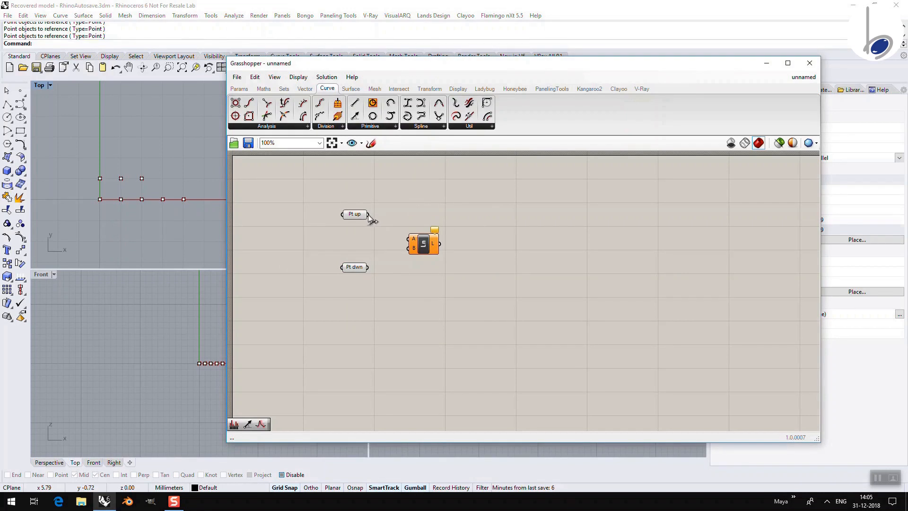
drag(368, 215, 408, 240)
drag(368, 267, 408, 249)
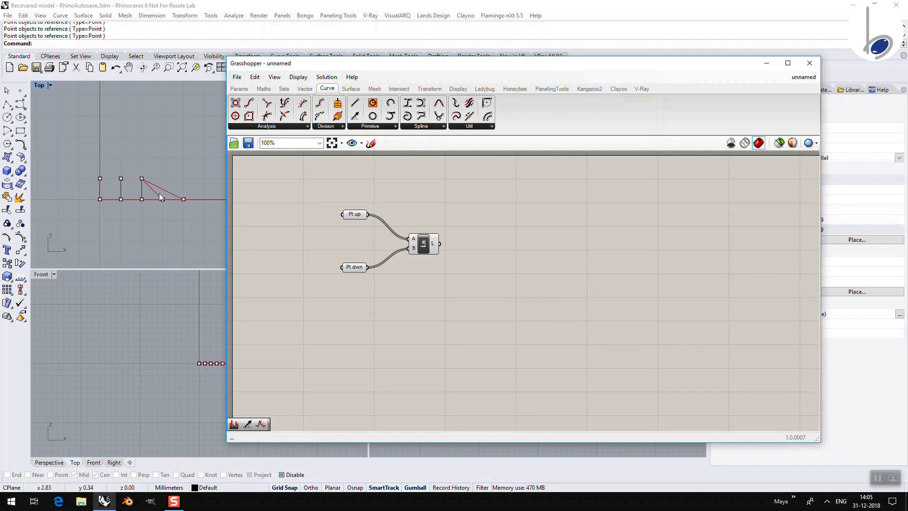
drag(424, 244, 454, 234)
Add a Shortest List component between the point parameters and the Line component, making room for it
click(284, 88)
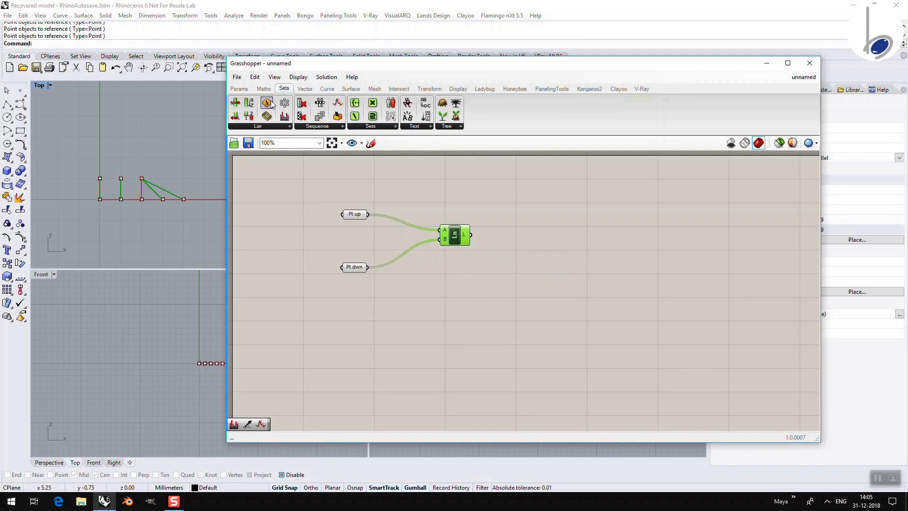
click(258, 127)
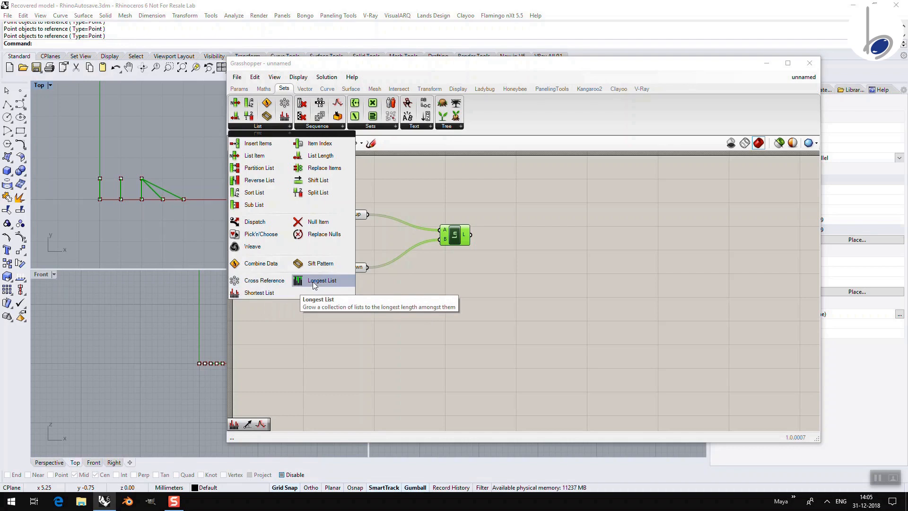
click(269, 292)
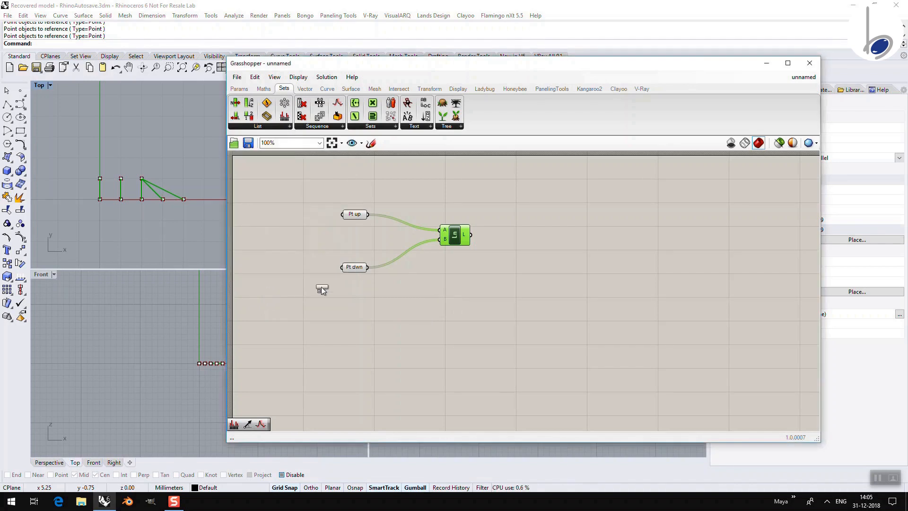
click(404, 237)
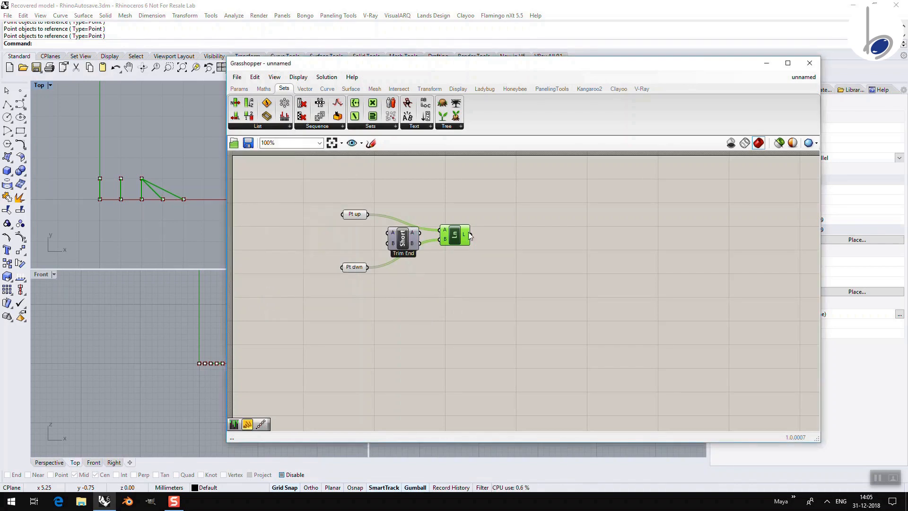
drag(457, 238, 483, 248)
drag(418, 241, 435, 237)
Connect Pt up and Pt dwn to Shortest List inputs A and B, and wire its outputs to the Line inputs
drag(368, 214, 408, 231)
drag(368, 266, 396, 243)
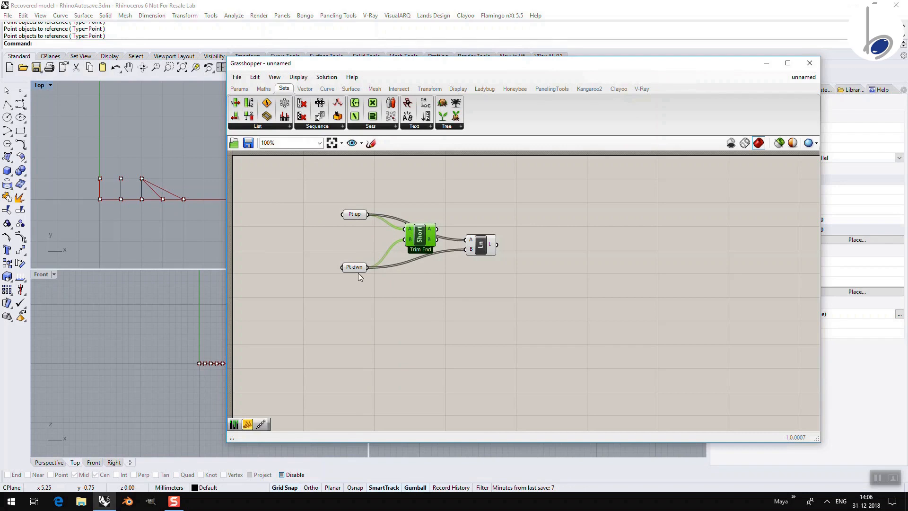
drag(437, 229, 421, 242)
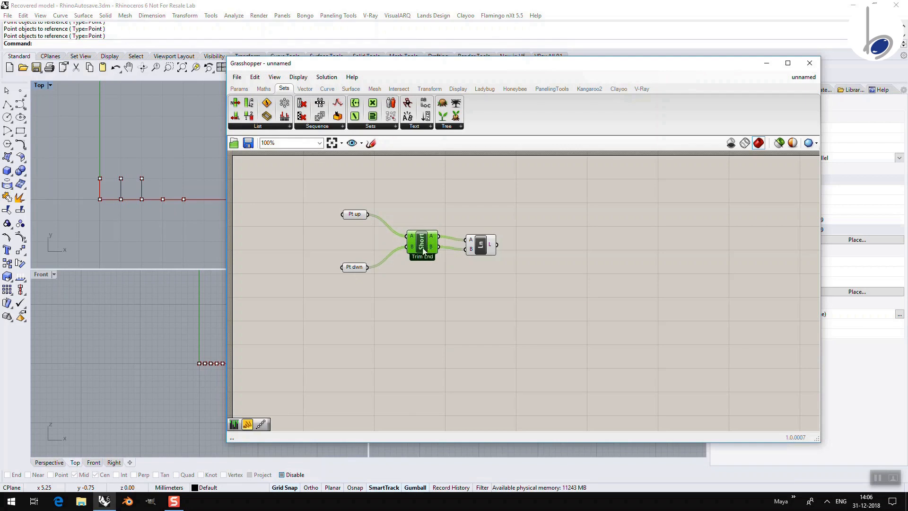
drag(478, 248, 479, 244)
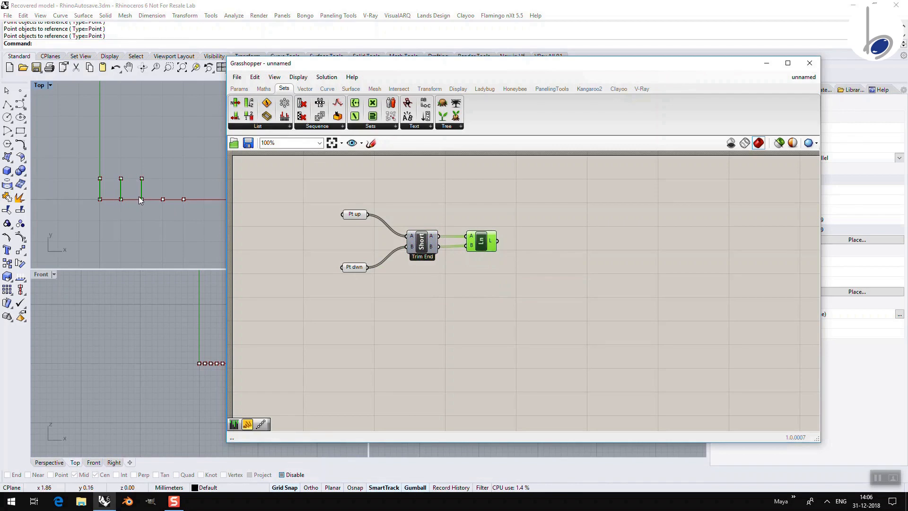
Switch the Shortest List component to Trim Start to compare the lines, and set it back to Trim End
click(127, 214)
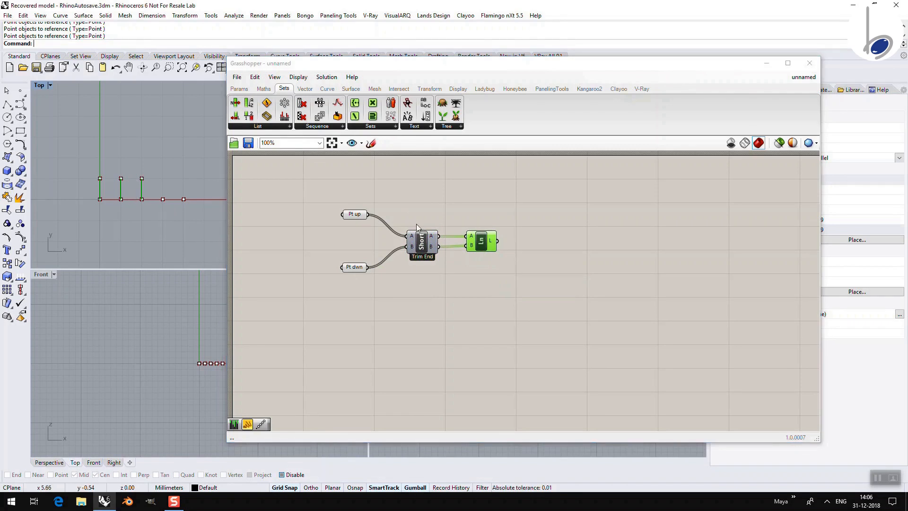
scroll(416, 208, up, 5)
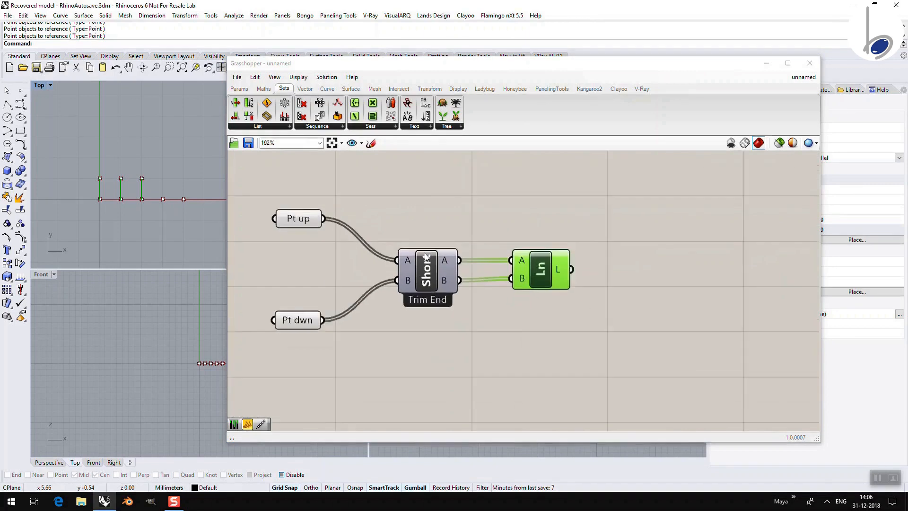
right_drag(451, 314, 515, 295)
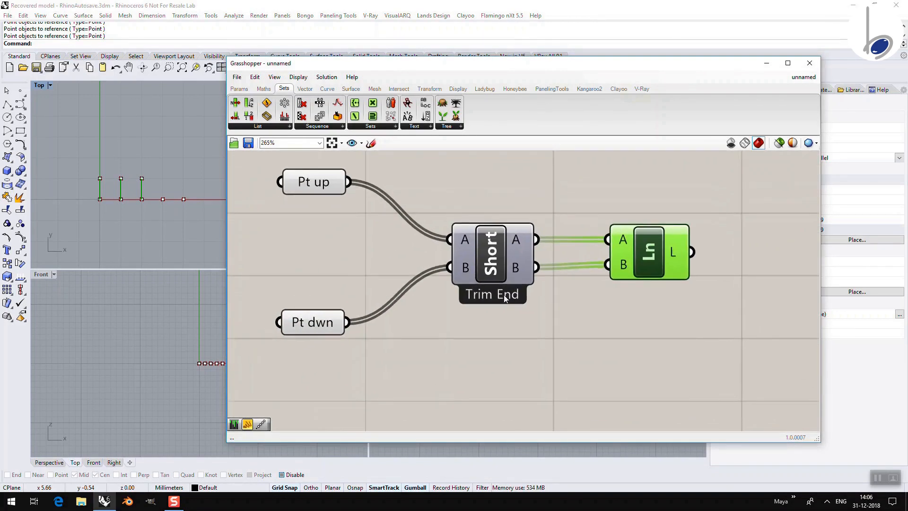
right_click(495, 271)
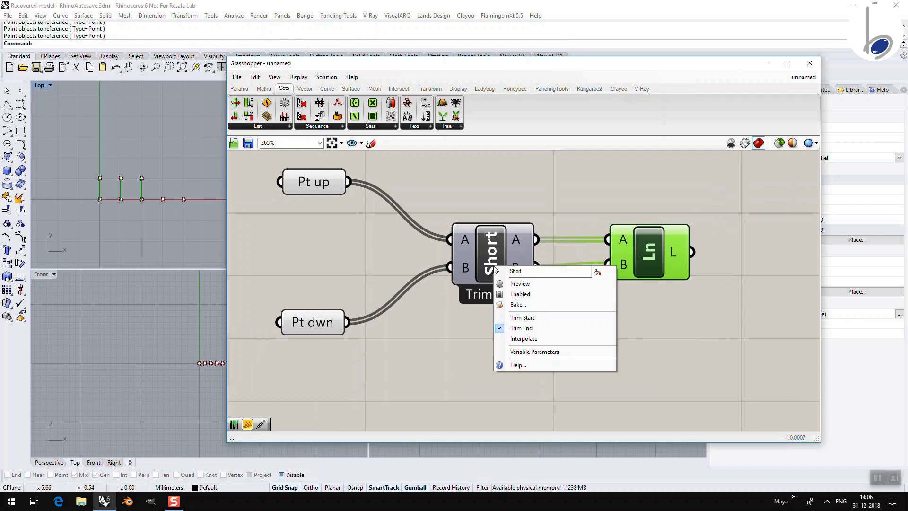
click(513, 318)
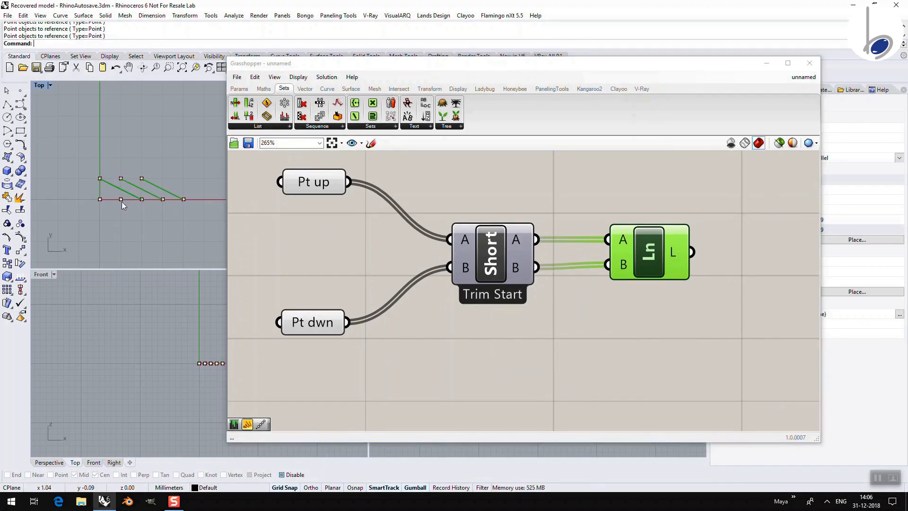
right_click(491, 272)
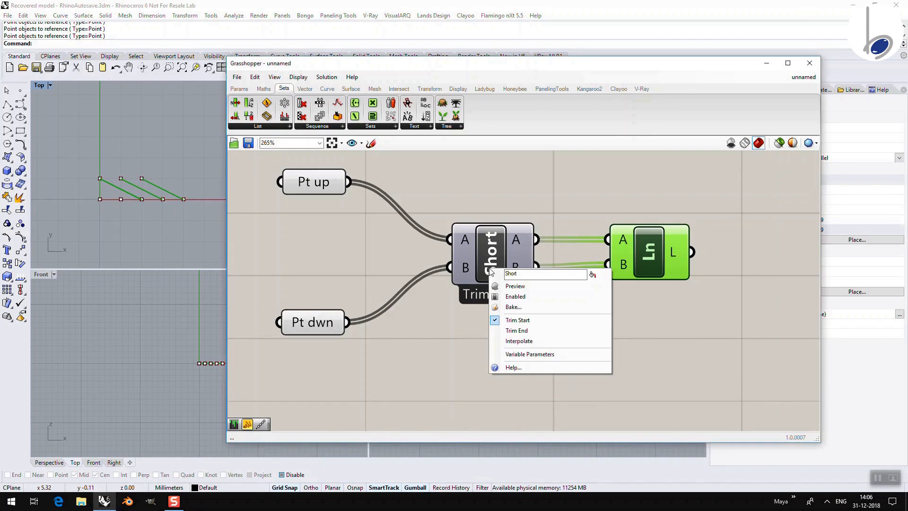
click(513, 330)
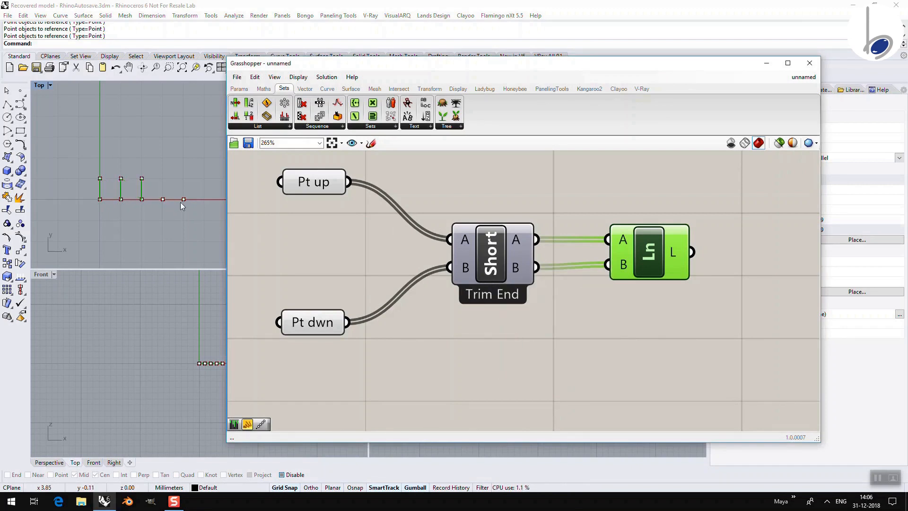
Set the Shortest List component's trimming method to Interpolate
right_click(497, 260)
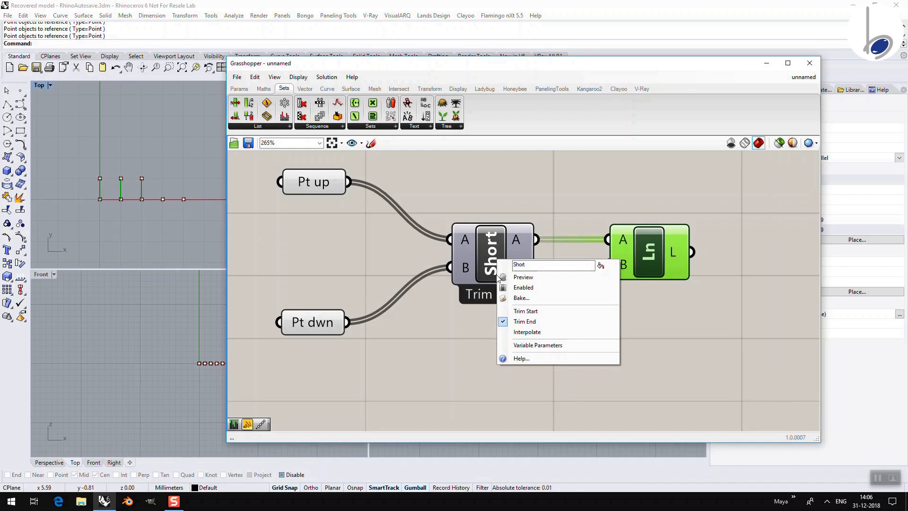
click(188, 237)
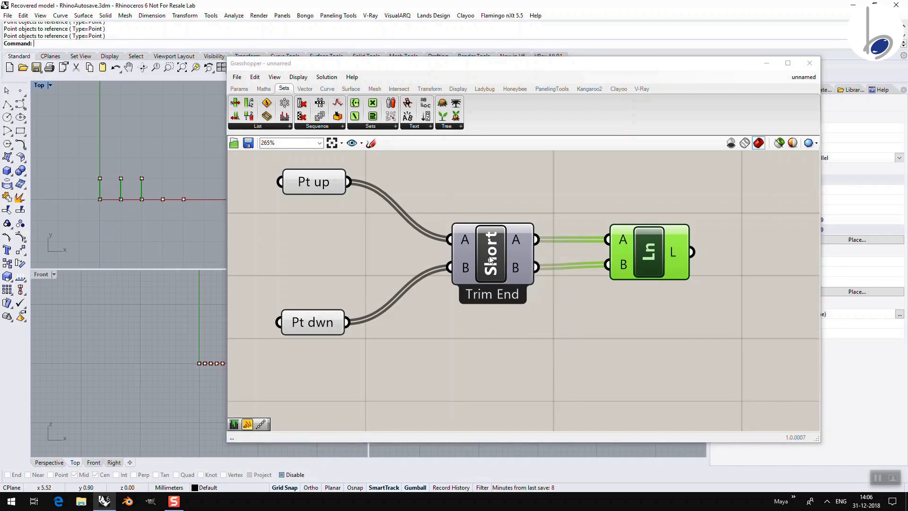
right_click(493, 257)
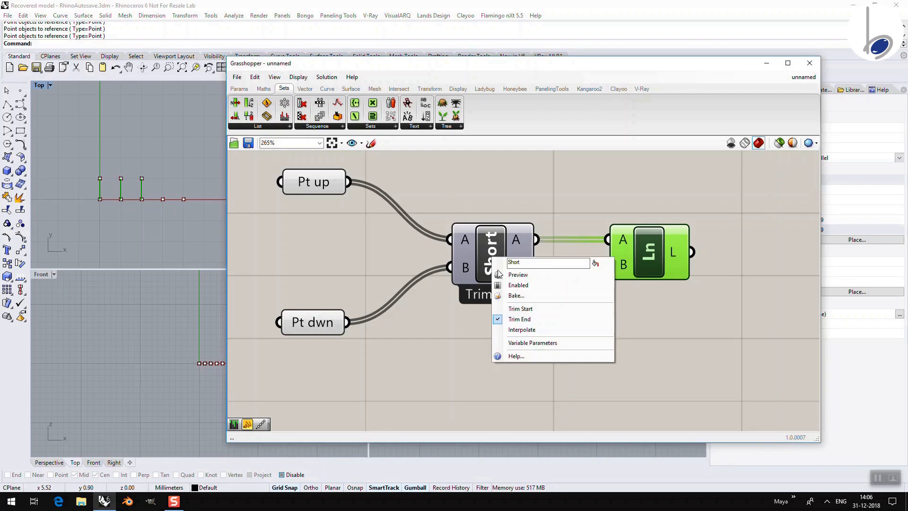
click(515, 331)
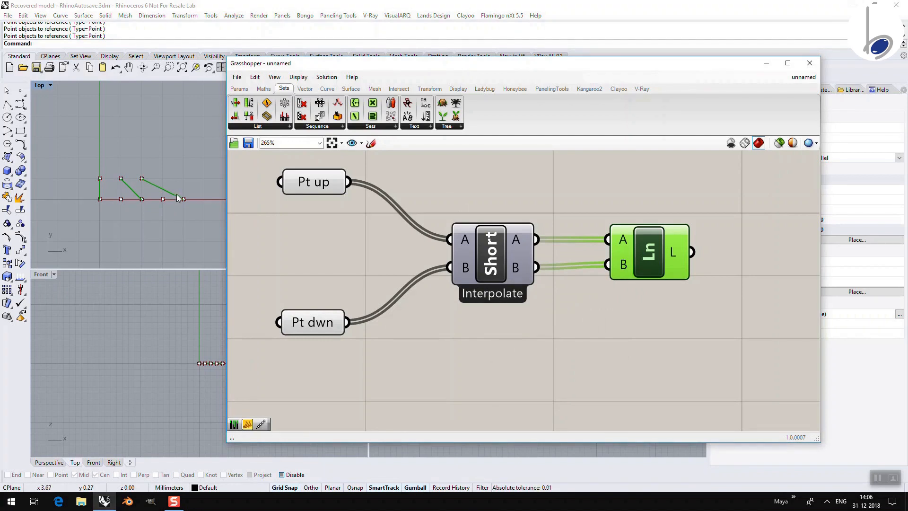
Replace the Shortest List component with a Longest List component between the point parameters and the Line component
click(493, 267)
key(Delete)
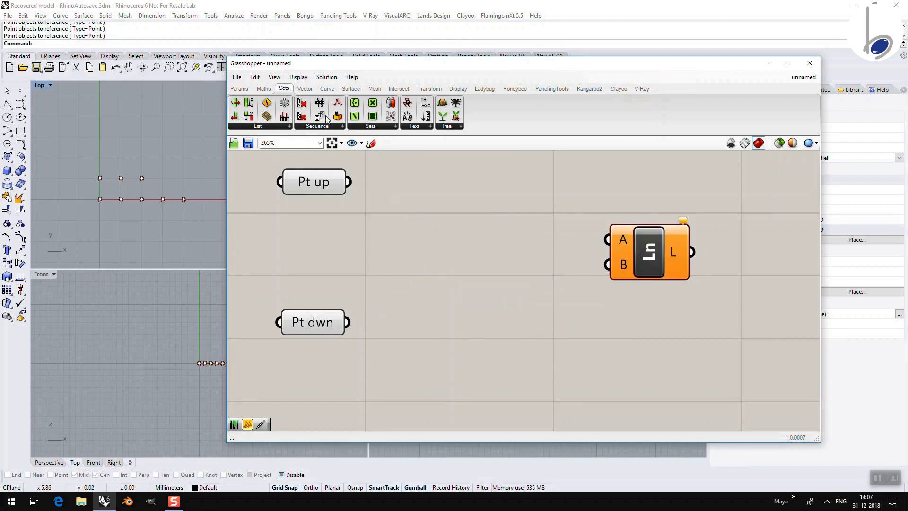
click(289, 127)
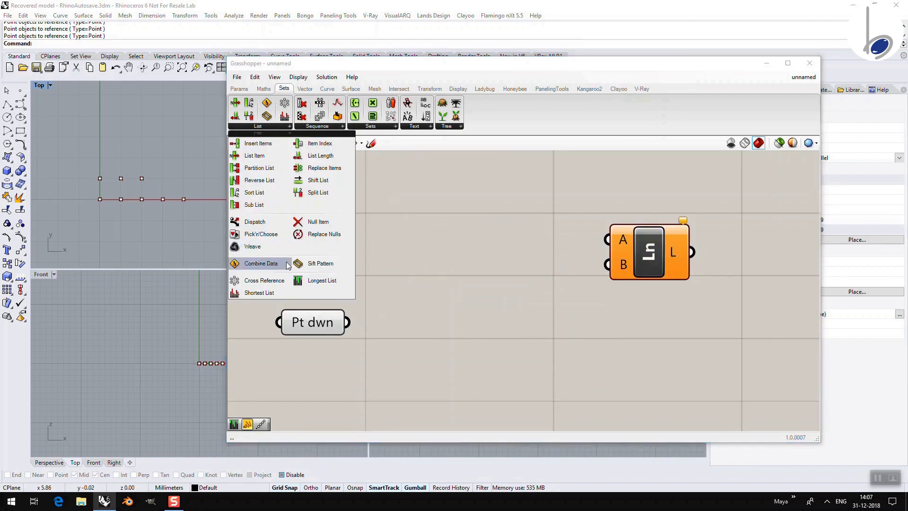
click(321, 281)
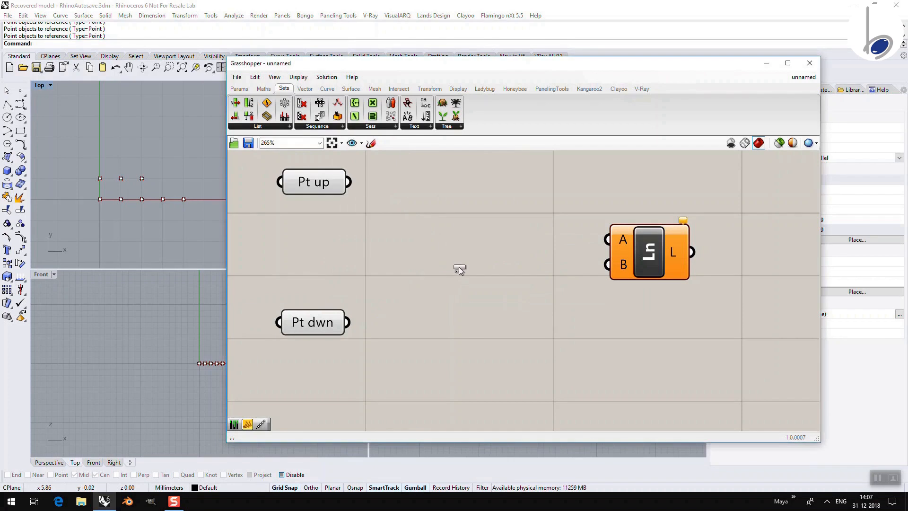
click(475, 255)
Connect Pt up and Pt dwn to Longest List inputs A and B, and wire its outputs to the Line inputs
drag(350, 189, 430, 238)
drag(347, 323, 417, 271)
drag(517, 239, 608, 240)
drag(519, 265, 608, 265)
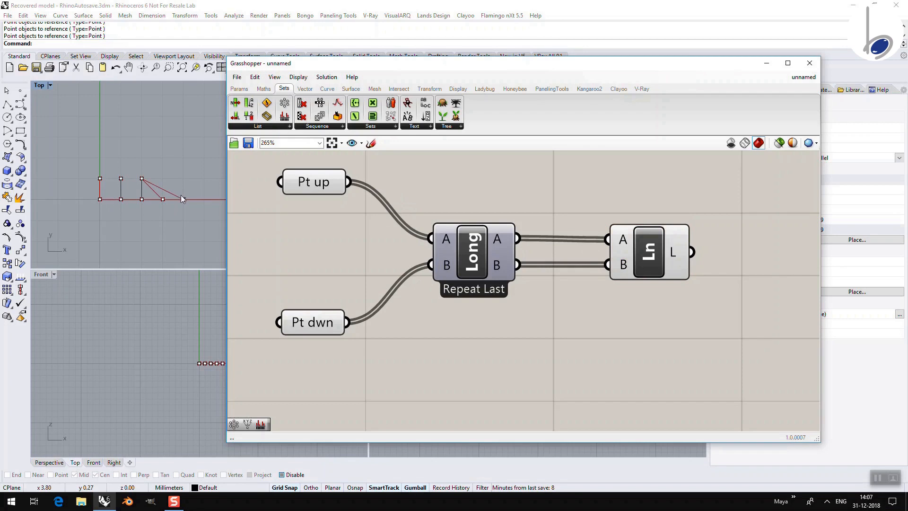
Switch the Longest List component to Repeat First to compare the lines, and set it back to Repeat Last
right_click(476, 262)
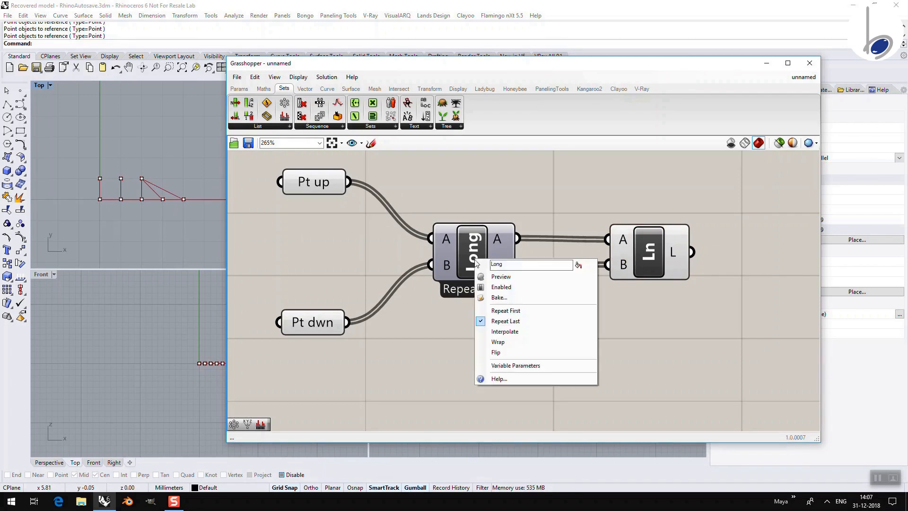
click(493, 308)
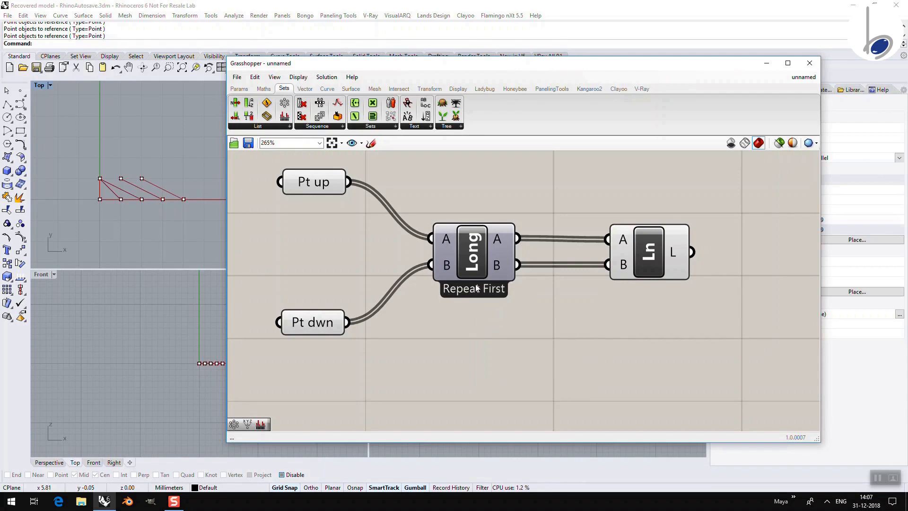
right_click(467, 273)
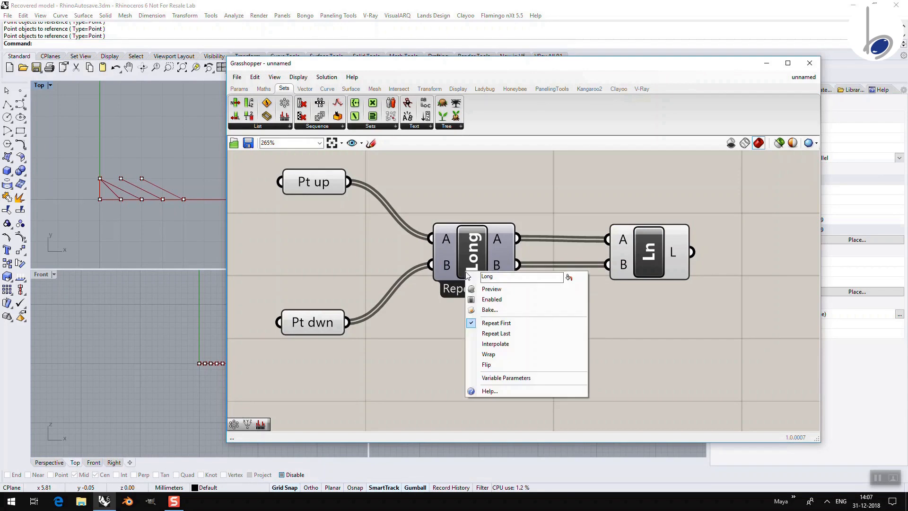
click(492, 335)
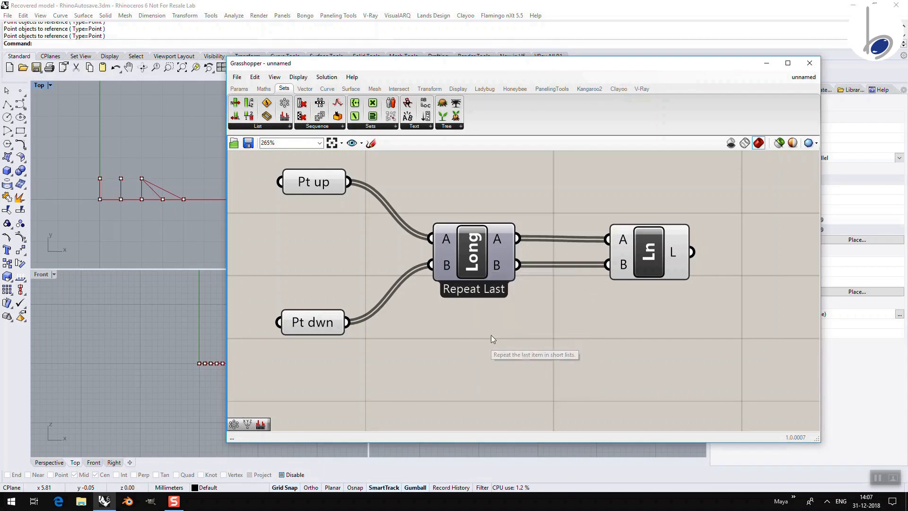
Compare the Longest List component's Interpolate and Wrap methods, ending with the method set to Flip
right_click(470, 265)
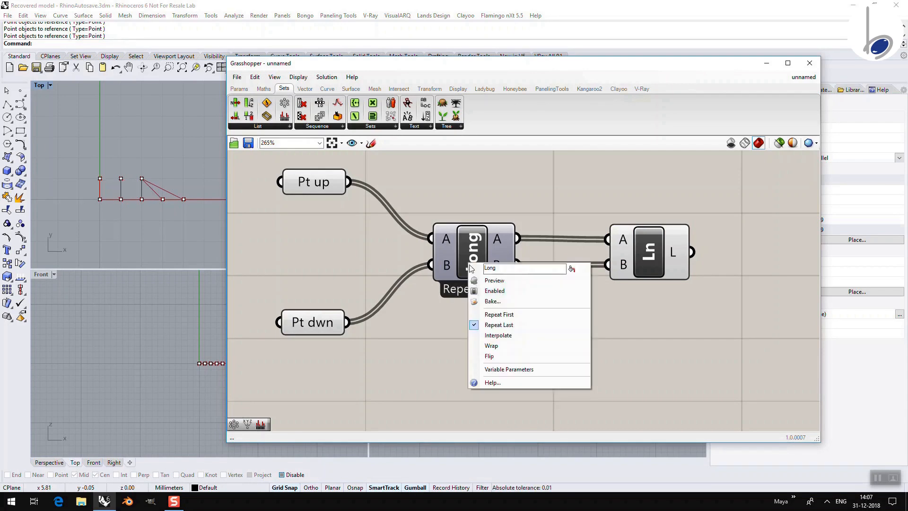
click(494, 336)
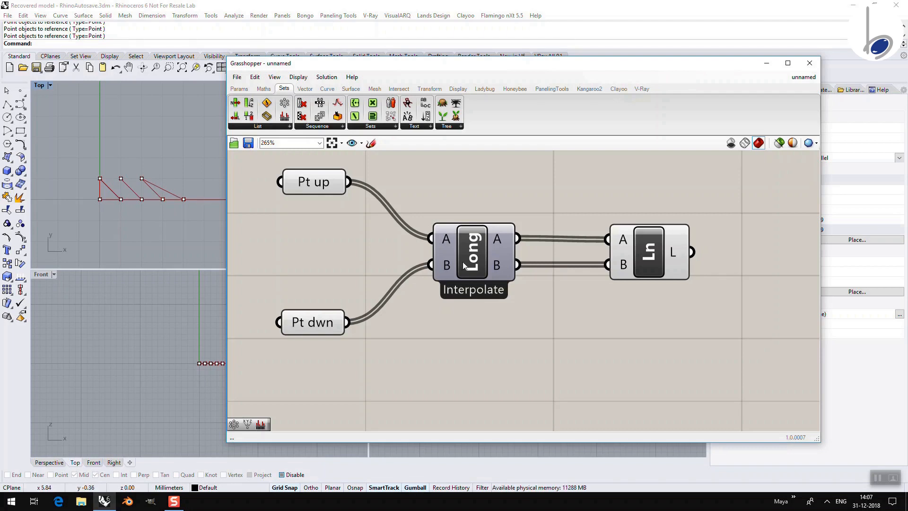
right_click(477, 263)
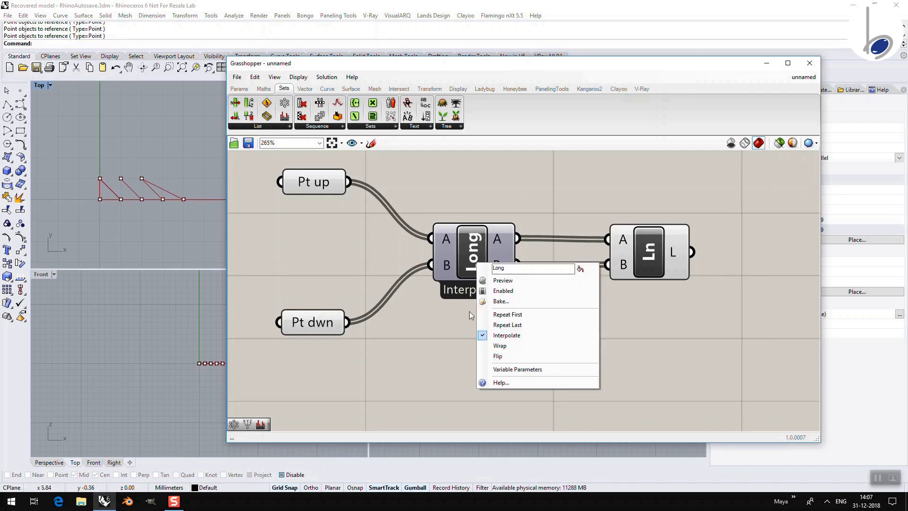
click(497, 346)
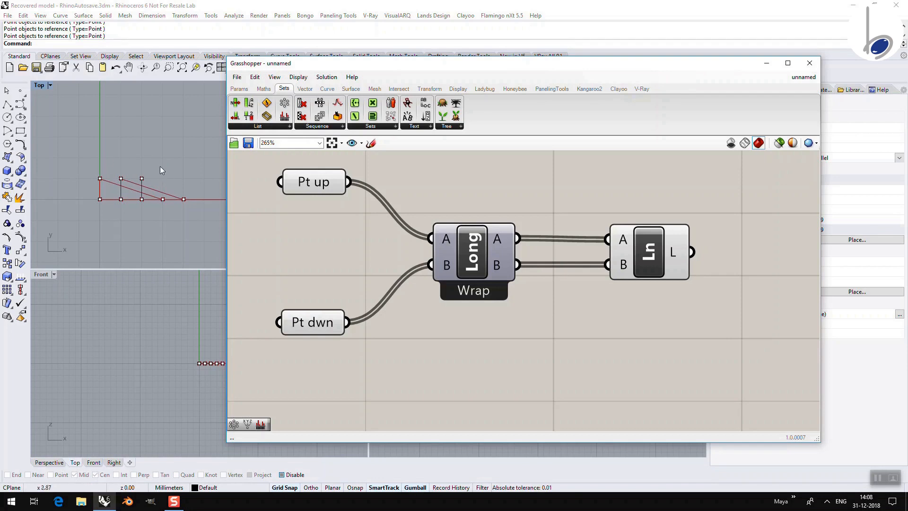
right_click(481, 272)
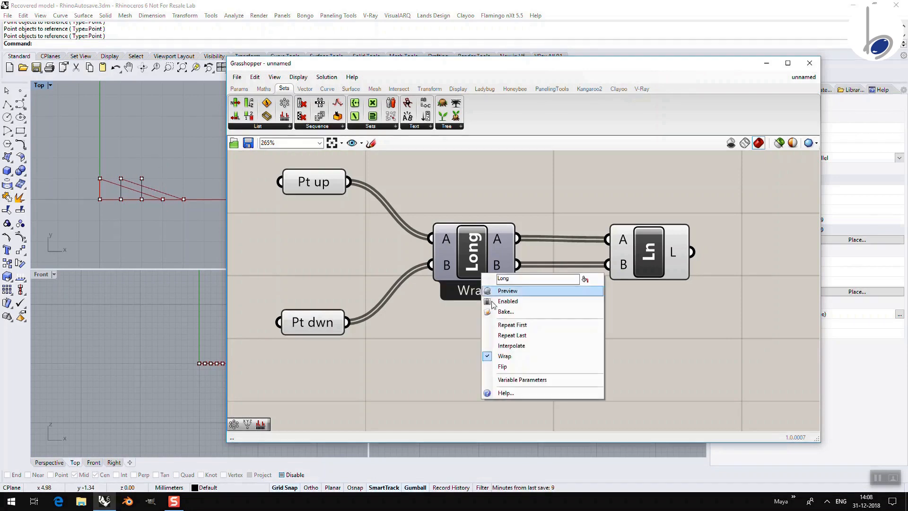
click(515, 366)
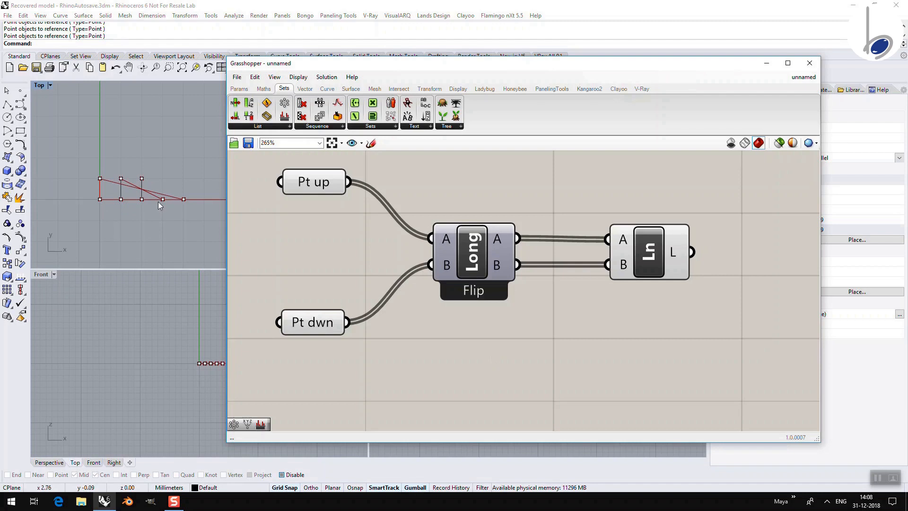
Replace the Longest List component with a Cross Reference component between the point parameters and the Line component
click(481, 238)
key(Delete)
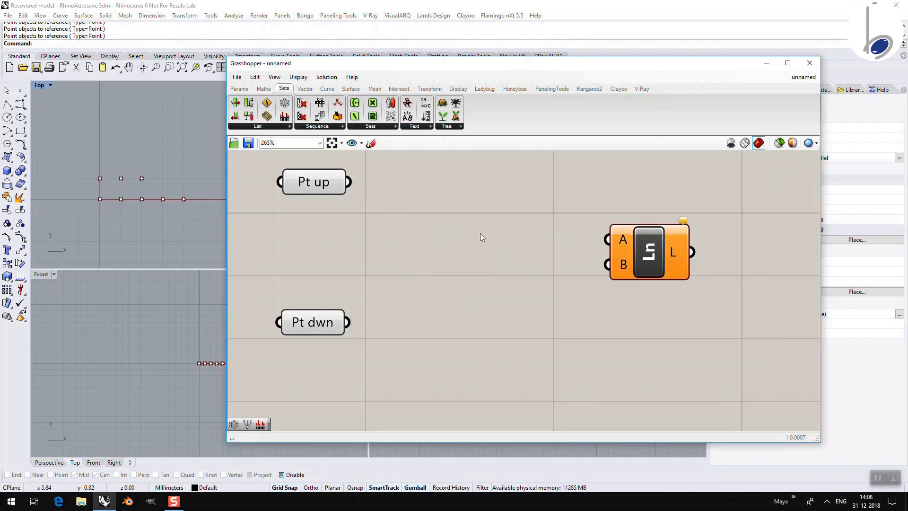
click(272, 126)
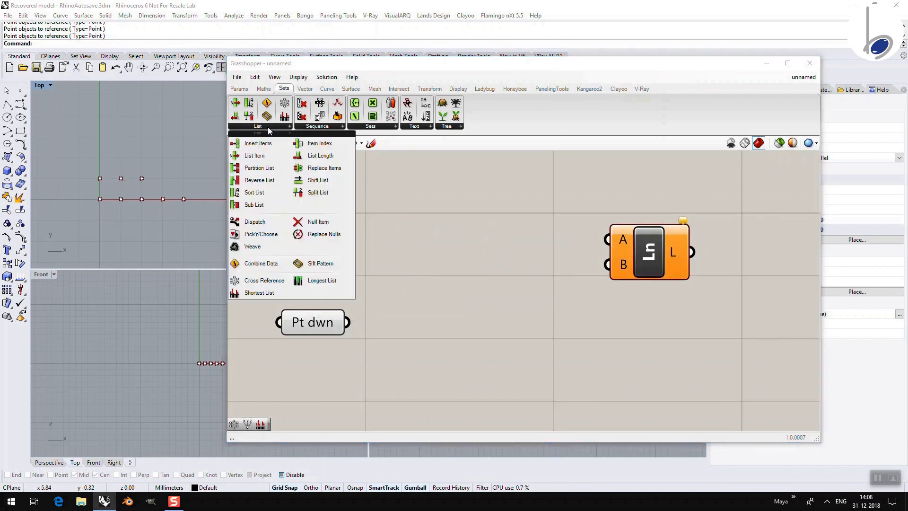
drag(272, 281, 486, 259)
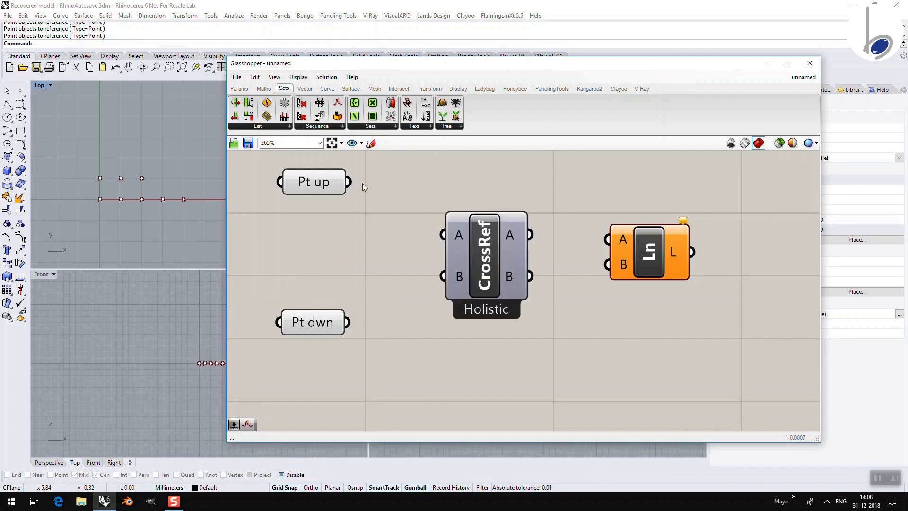
Connect Pt up and Pt dwn to Cross Reference inputs A and B, wire its outputs to the Line inputs, and select the Line component
drag(350, 182, 443, 234)
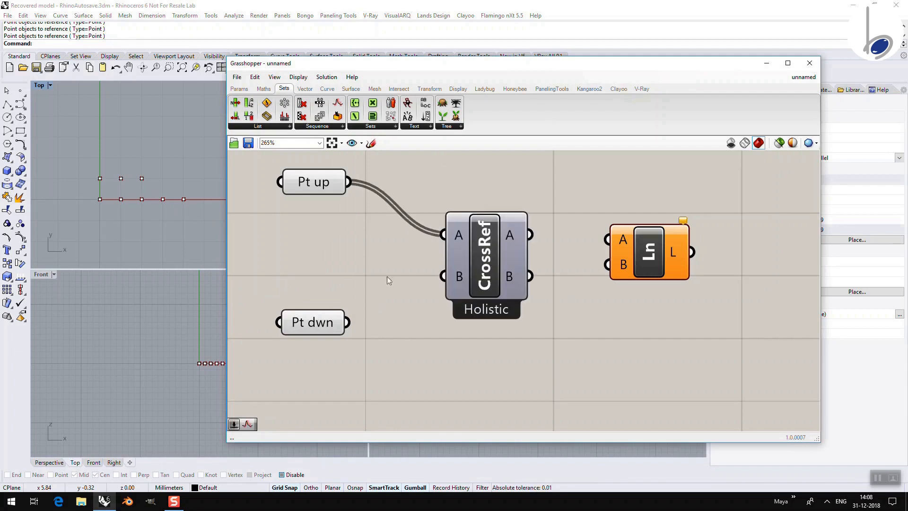
drag(348, 323, 436, 286)
drag(531, 235, 609, 241)
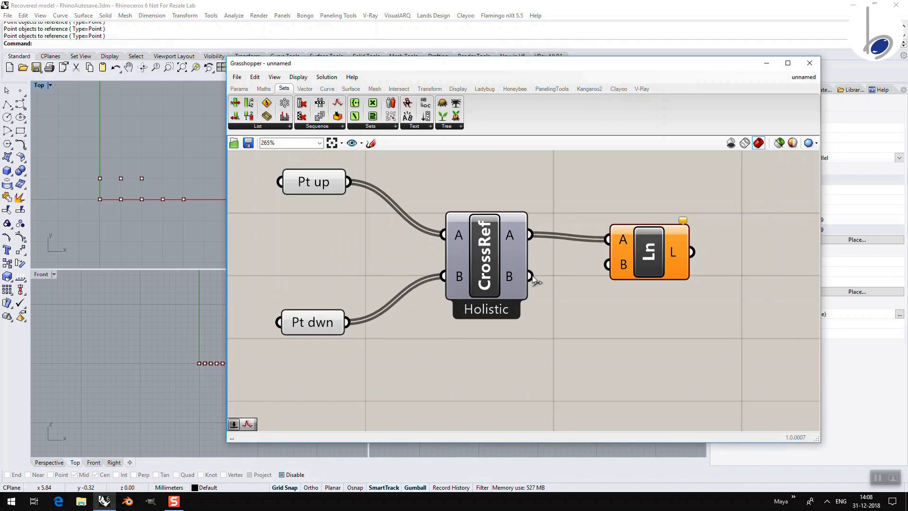
drag(532, 277, 592, 260)
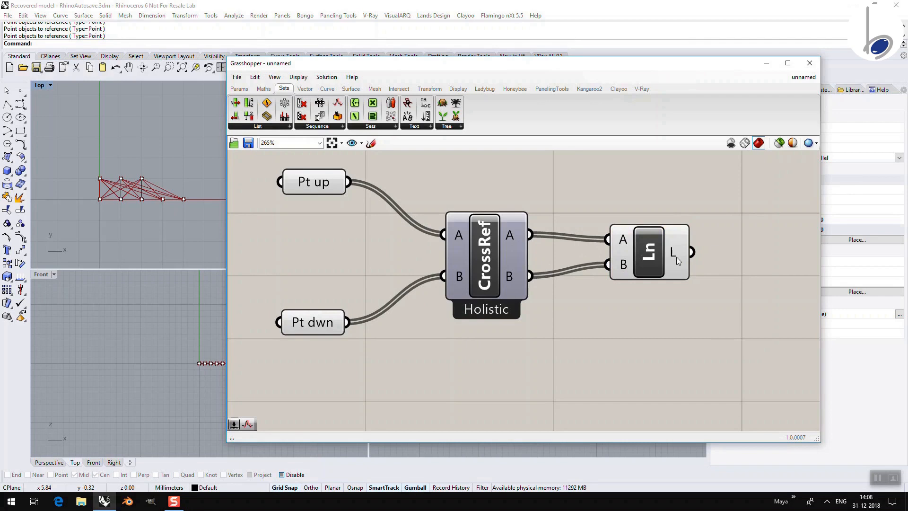
mouse_move(672, 258)
click(658, 257)
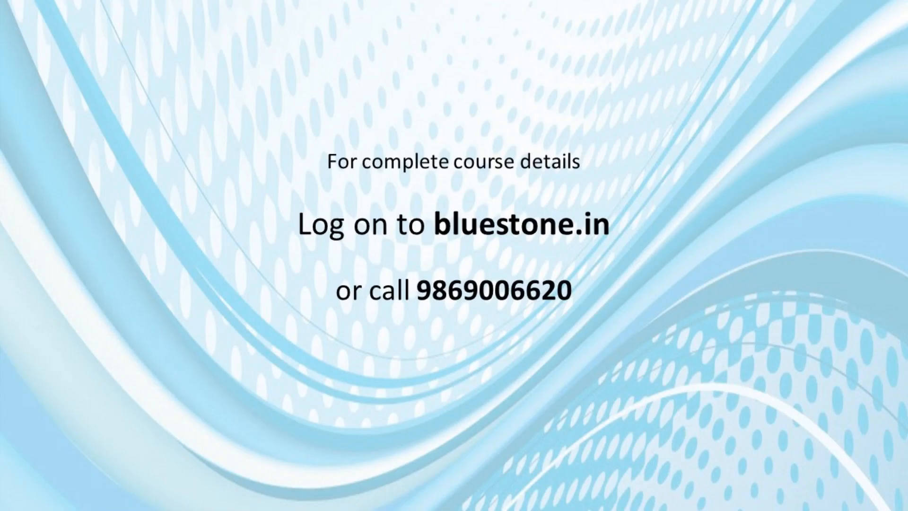